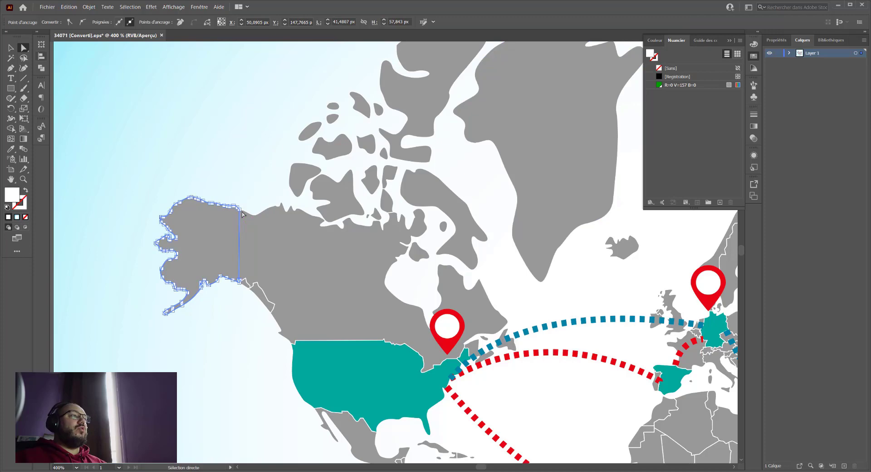
# - Select Canada, the United States and the blue dotted route individually with Direct Selection to examine how the map's elements are built
pyautogui.click(311, 293)
pyautogui.moveTo(406, 344); pyautogui.dragTo(272, 255)
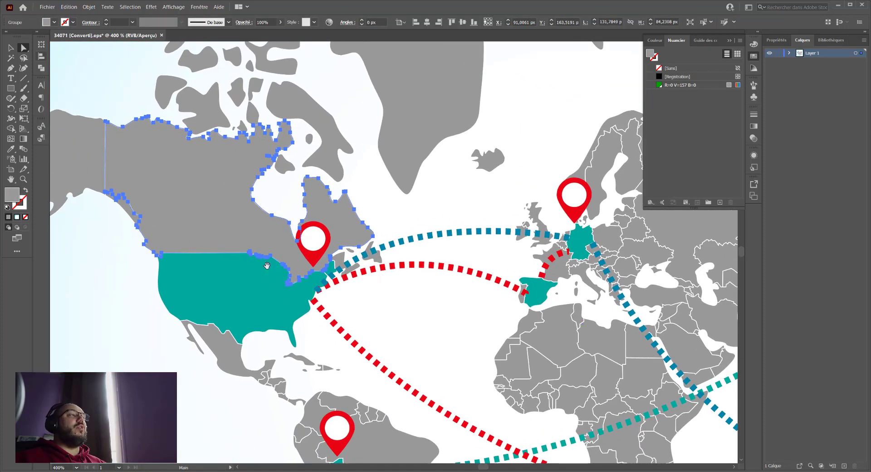
pyautogui.click(249, 295)
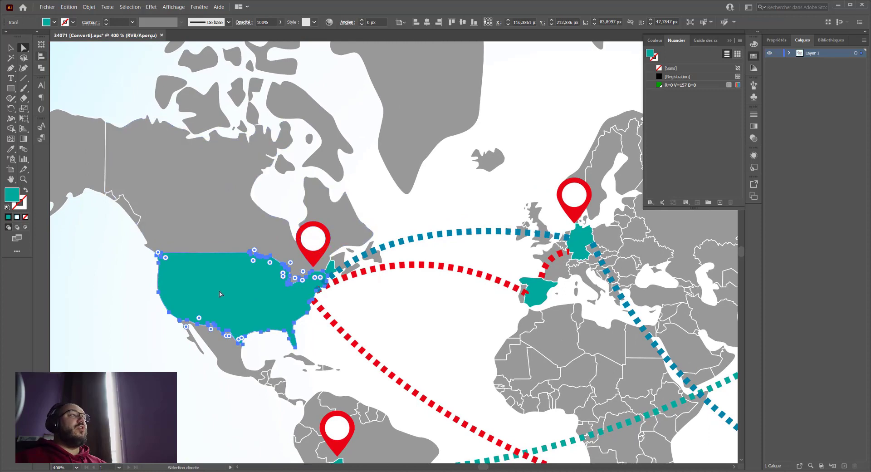
pyautogui.click(392, 244)
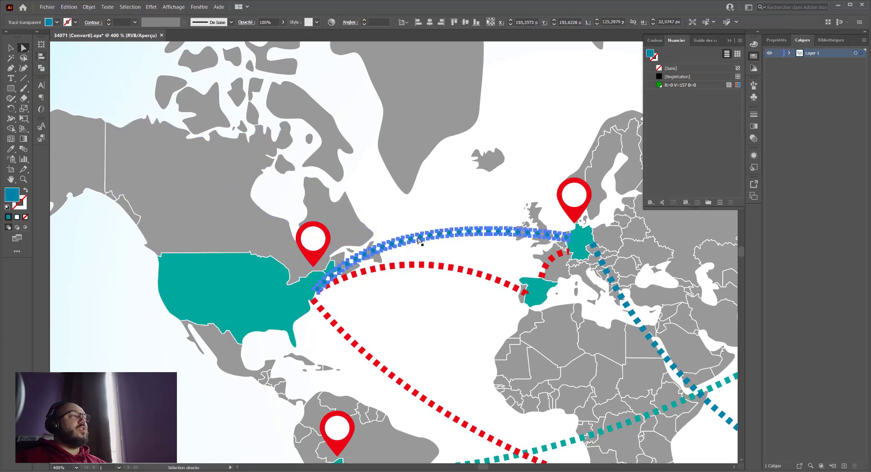
pyautogui.click(439, 257)
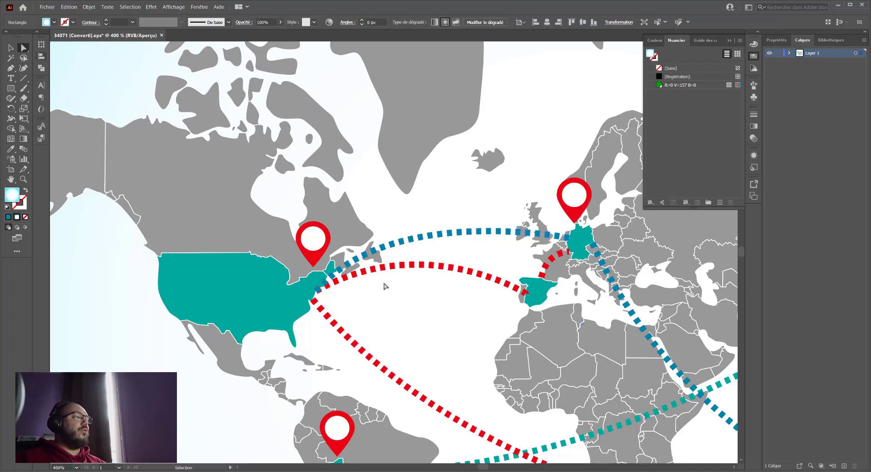
pyautogui.hotkey('ctrl', '-')
pyautogui.hotkey('ctrl', '-')
pyautogui.moveTo(366, 275); pyautogui.dragTo(342, 268)
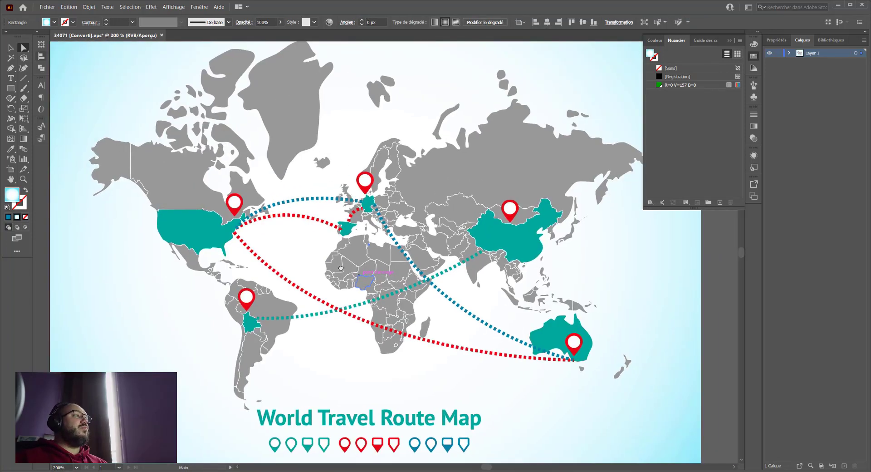
pyautogui.click(381, 224)
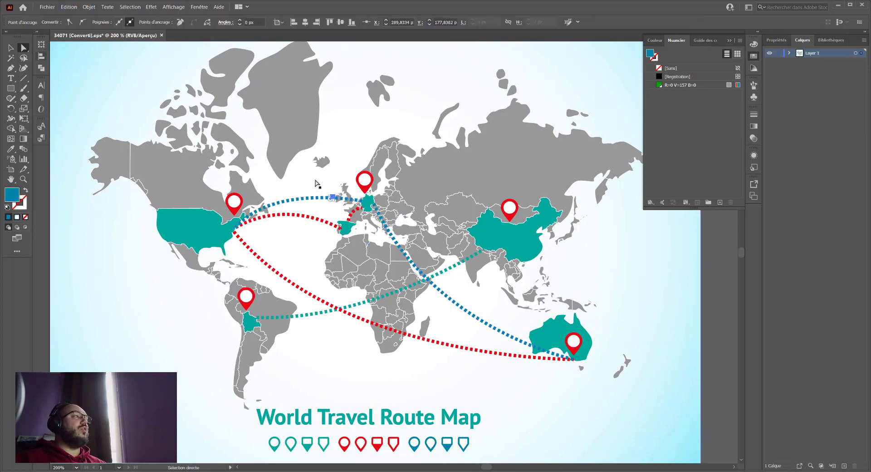
# - Select the whole world map group with the Selection tool and examine the grouping commands offered for it
pyautogui.click(244, 213)
pyautogui.press('v')
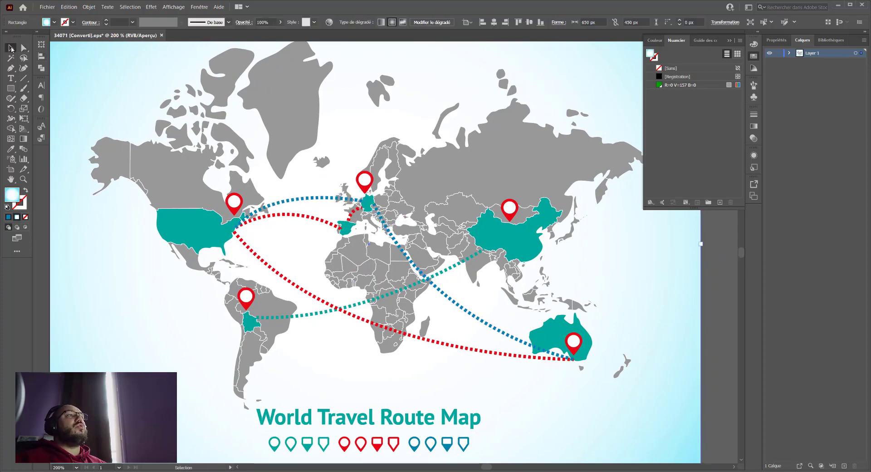
pyautogui.click(157, 151)
pyautogui.rightClick(169, 153)
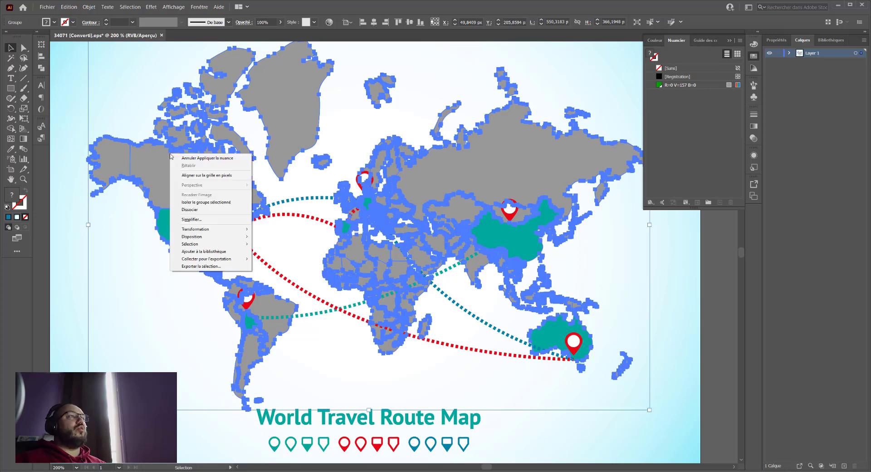
pyautogui.click(229, 212)
pyautogui.click(299, 239)
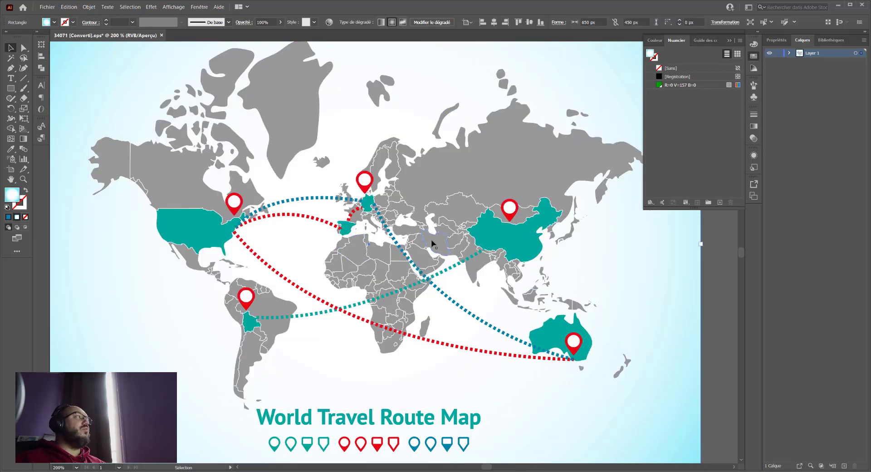
# - Expand Layer 1 to list its groups and select the red pins on Europe, North America and South America to examine how they are grouped
pyautogui.click(755, 57)
pyautogui.click(790, 54)
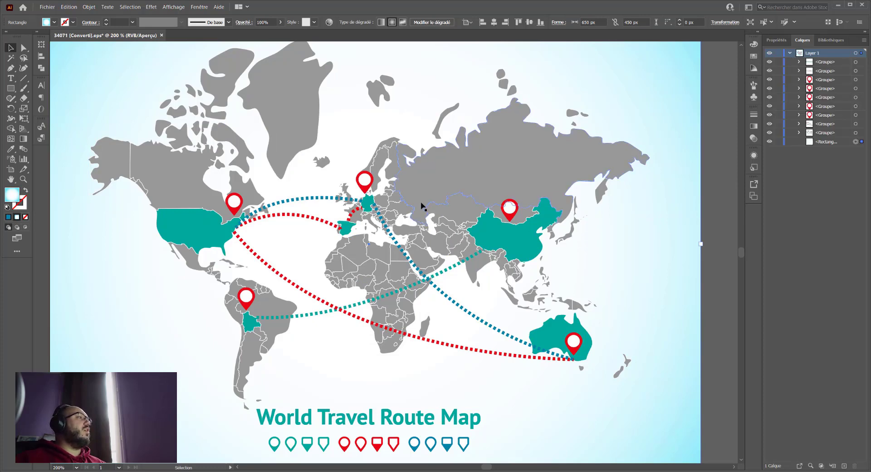
pyautogui.click(361, 181)
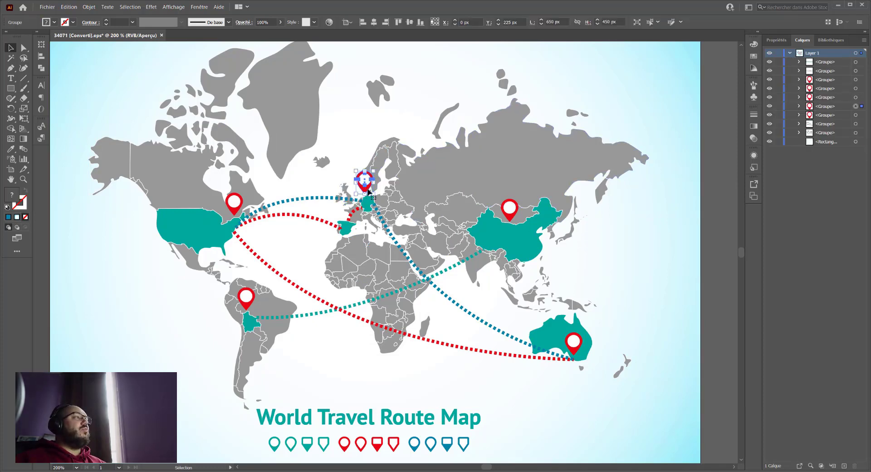
pyautogui.keyDown('shift'); pyautogui.click(238, 212); pyautogui.keyUp('shift')
pyautogui.keyDown('shift'); pyautogui.click(246, 299); pyautogui.keyUp('shift')
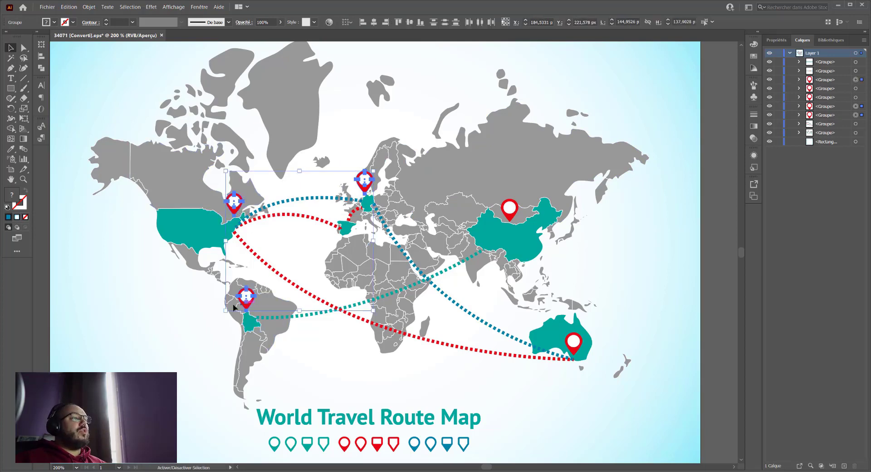
pyautogui.click(233, 210)
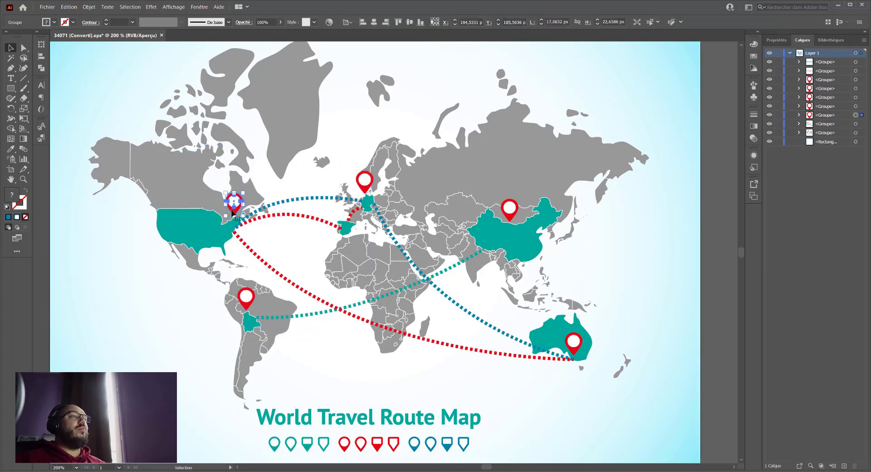
pyautogui.click(141, 243)
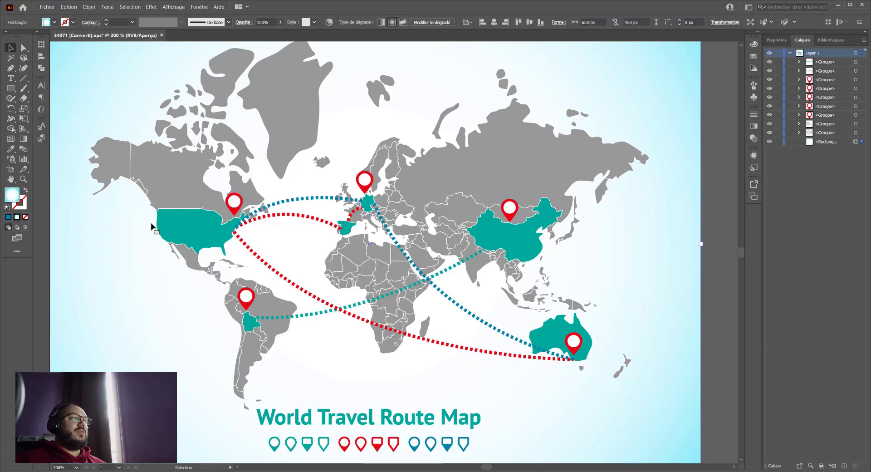
# - Select the teal United States shape with Direct Selection and extend the selection to all objects with the identical appearance (Aspect)
pyautogui.click(199, 224)
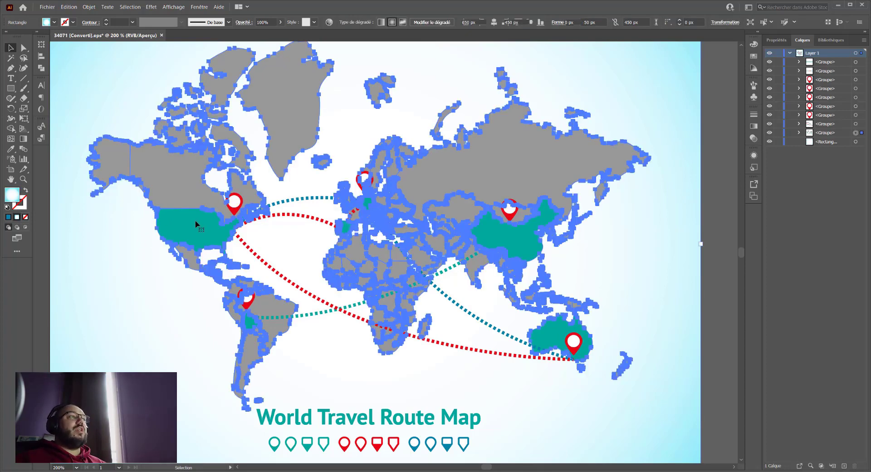
pyautogui.click(23, 48)
pyautogui.click(72, 56)
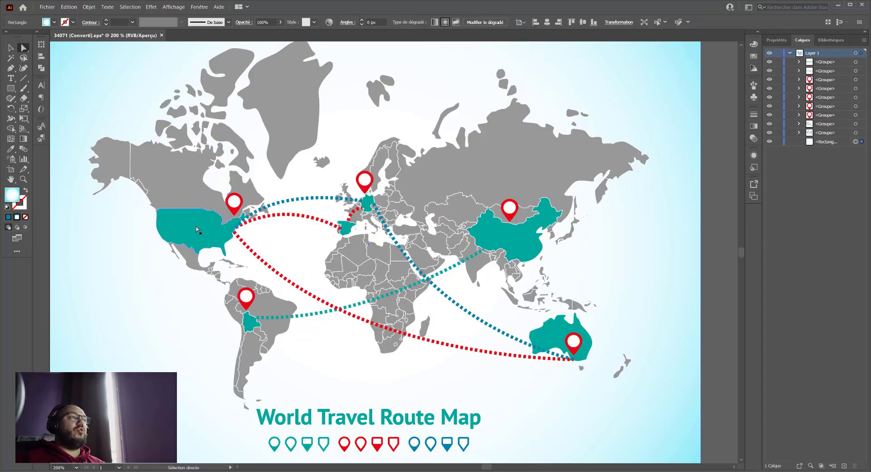
pyautogui.click(196, 227)
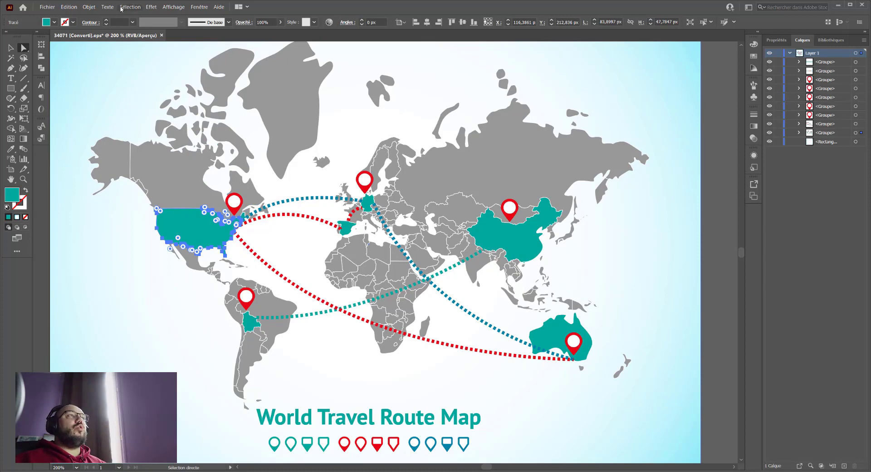
pyautogui.click(121, 7)
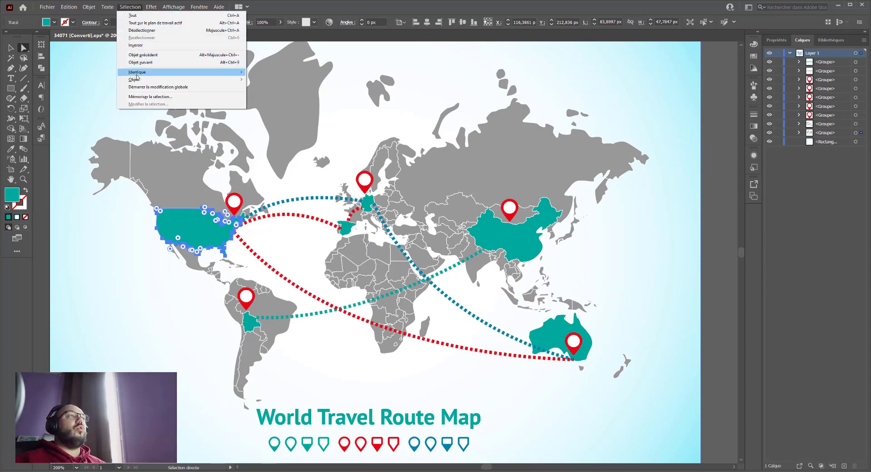
pyautogui.moveTo(130, 75)
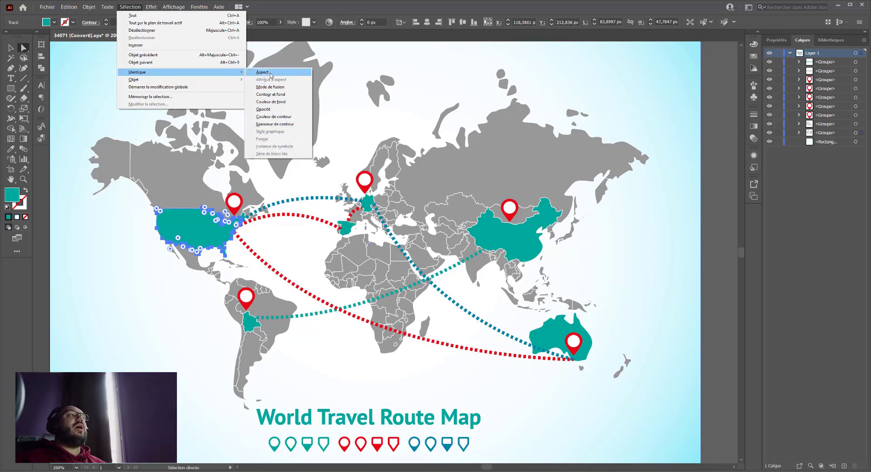
pyautogui.click(271, 75)
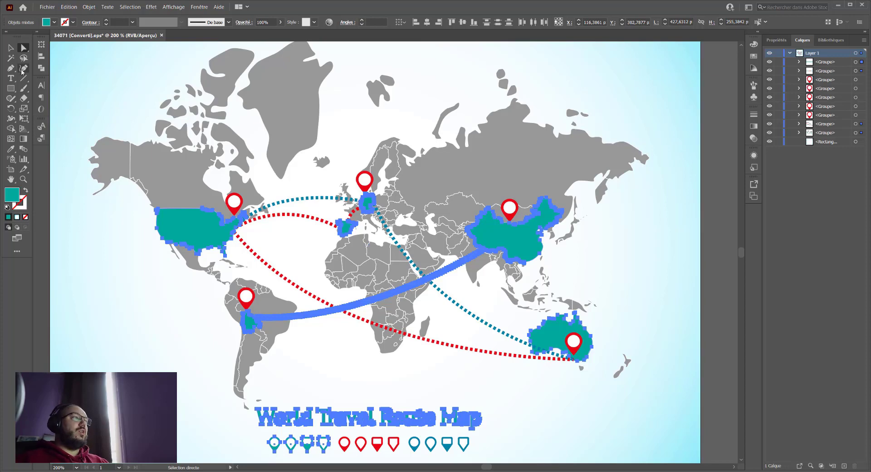
# - Try moving the selected teal objects past the artboard's right edge, undo the move and drop the selection
pyautogui.hotkey('ctrl', '-')
pyautogui.press('space')
pyautogui.moveTo(188, 223); pyautogui.dragTo(133, 286)
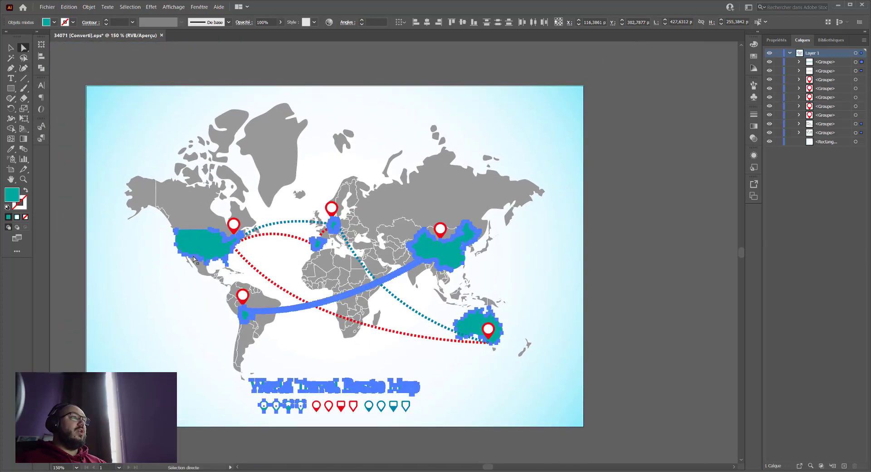
pyautogui.moveTo(199, 240); pyautogui.dragTo(395, 230)
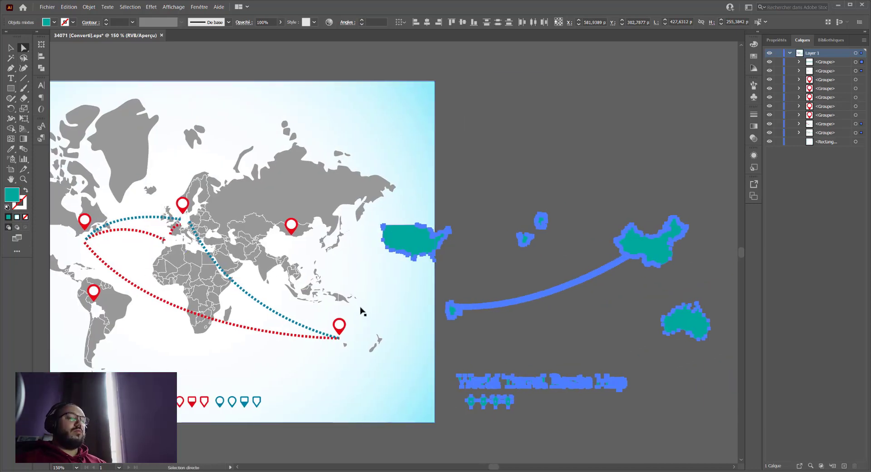
pyautogui.hotkey('ctrl', 'z')
pyautogui.click(406, 307)
pyautogui.press('space')
pyautogui.moveTo(407, 307); pyautogui.dragTo(530, 286)
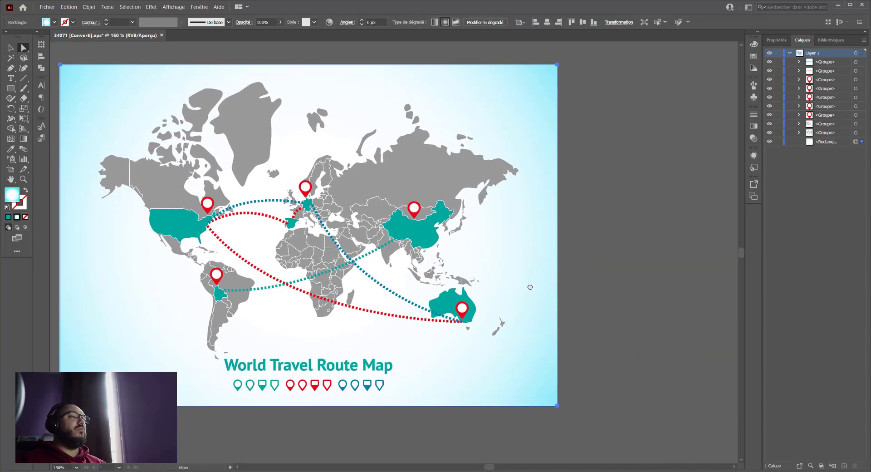
# - Select the red shape of the pin above Germany and extend the selection to all objects with the identical fill colour (Couleur de fond)
pyautogui.click(191, 227)
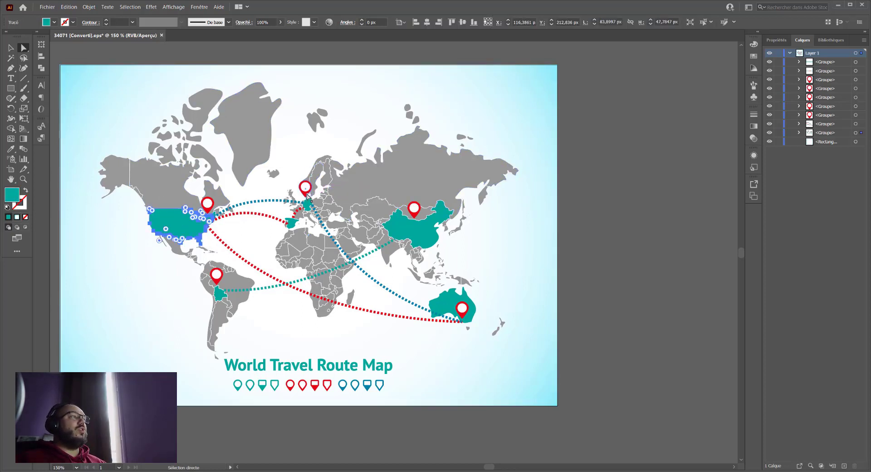
pyautogui.click(306, 198)
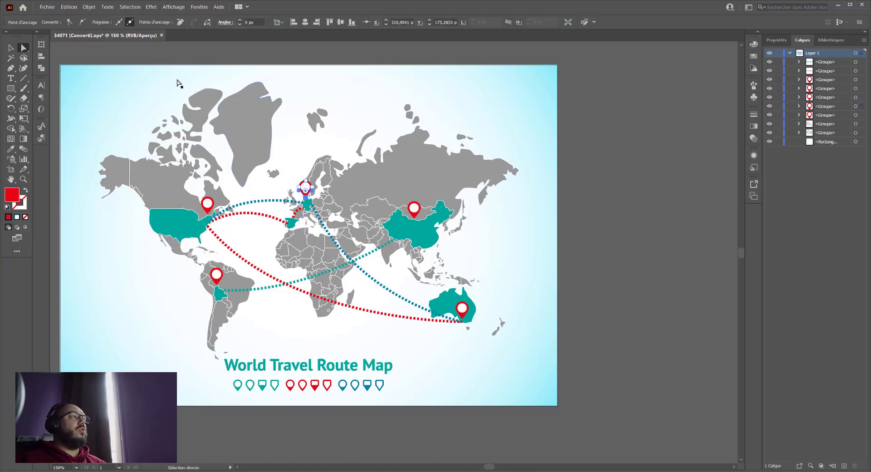
pyautogui.click(130, 7)
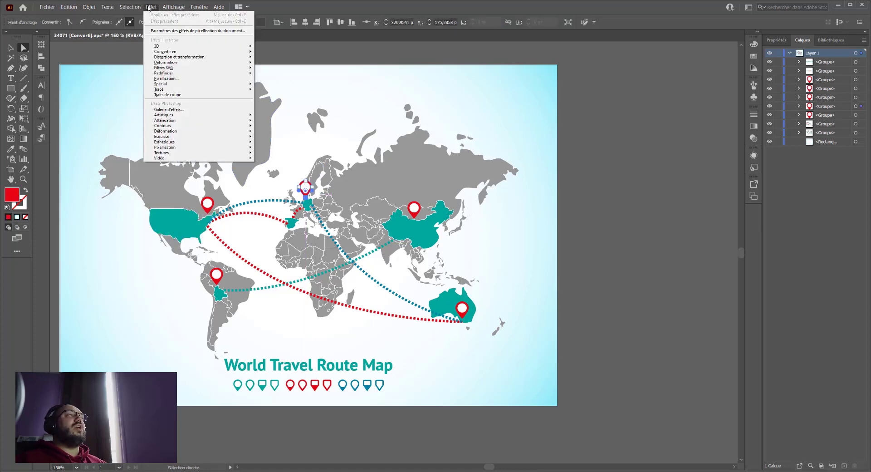
pyautogui.click(149, 7)
pyautogui.click(130, 7)
pyautogui.moveTo(203, 73)
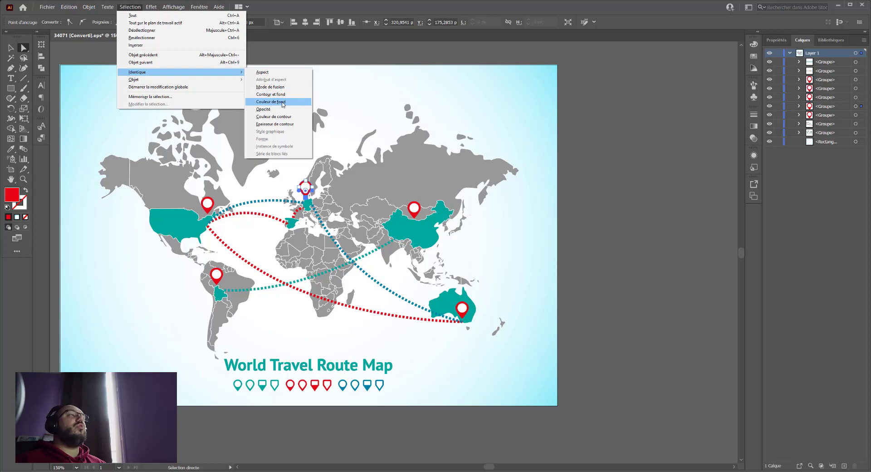
pyautogui.click(271, 102)
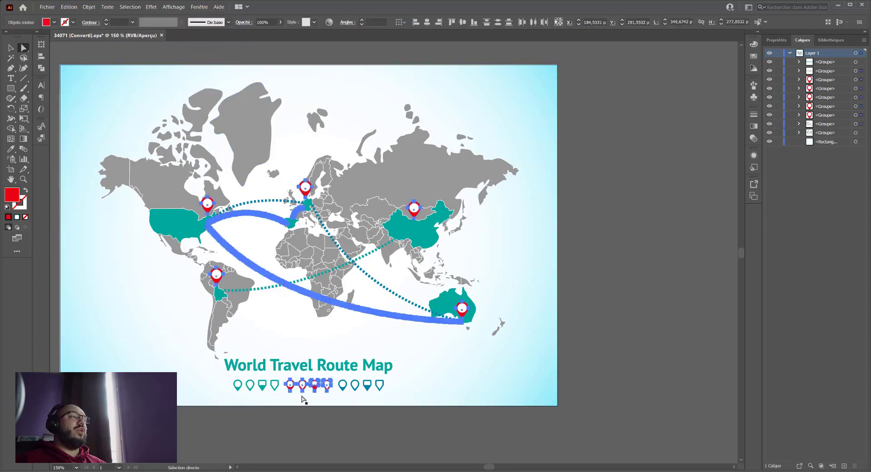
pyautogui.click(216, 274)
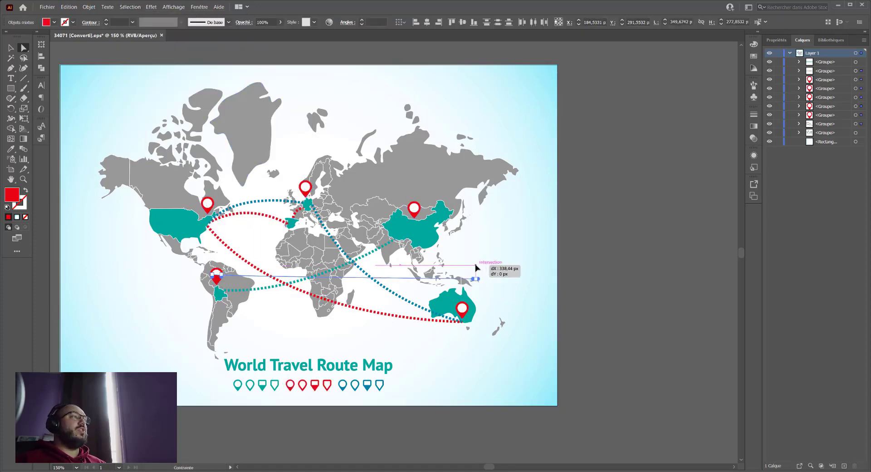
pyautogui.click(134, 320)
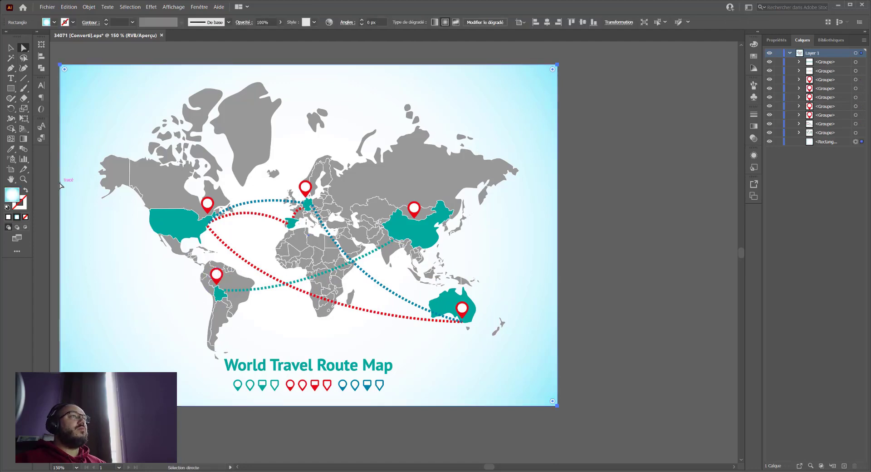
# - Try to select matching objects from the grouped North American pin with the Selection tool, using identical appearance (Aspect)
pyautogui.click(12, 48)
pyautogui.click(207, 203)
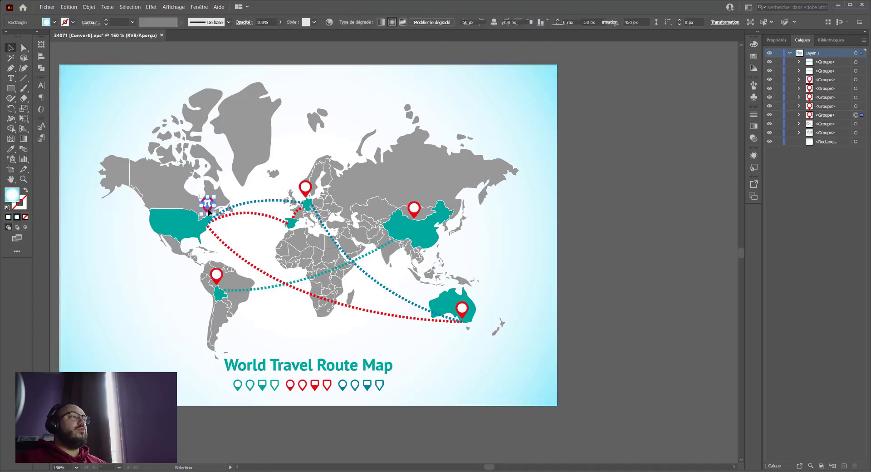
pyautogui.click(136, 7)
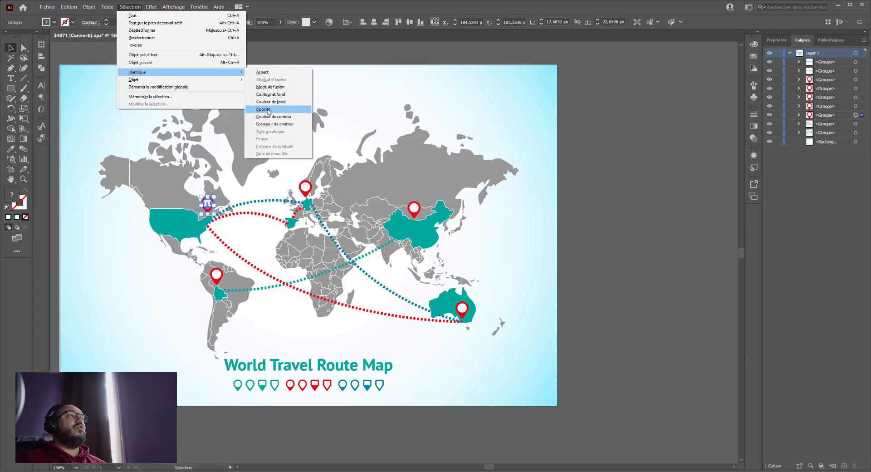
pyautogui.click(265, 72)
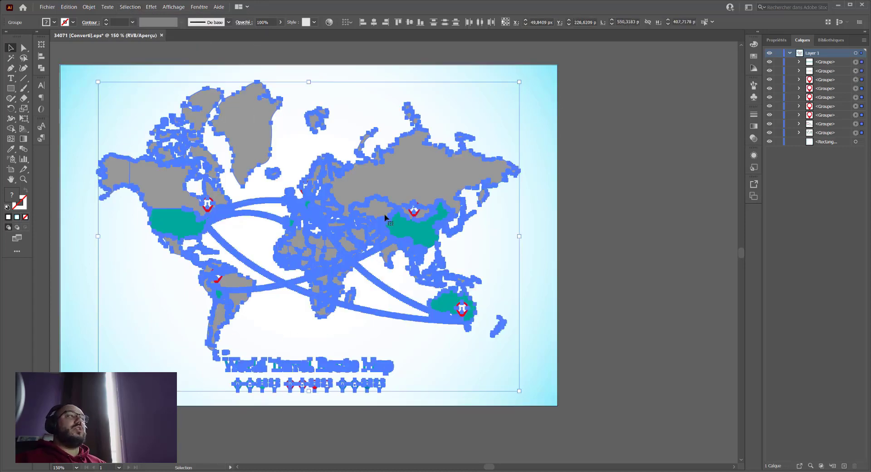
pyautogui.click(122, 139)
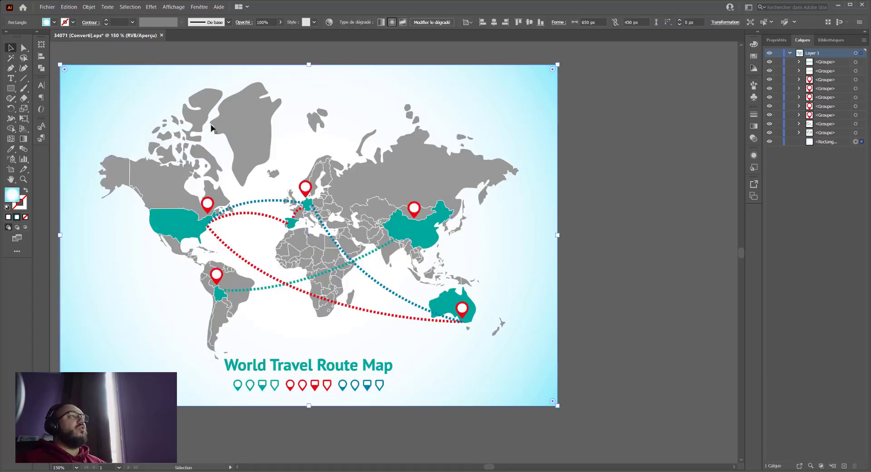
pyautogui.click(27, 48)
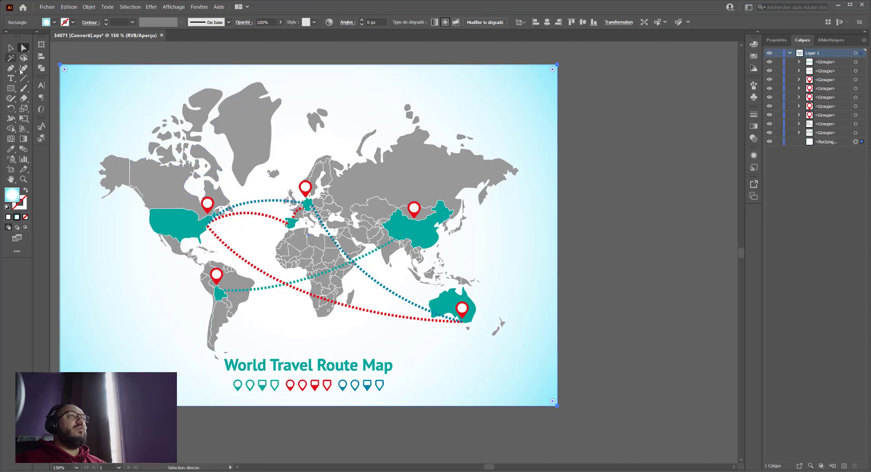
# - Draw a horizontal straight line about 600 px long below the artboard
pyautogui.moveTo(261, 274); pyautogui.dragTo(261, 177)
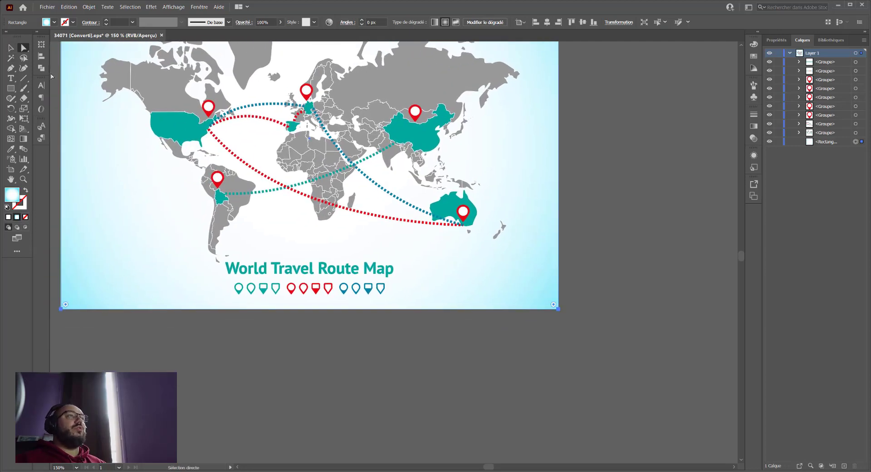
pyautogui.click(24, 78)
pyautogui.moveTo(130, 375); pyautogui.dragTo(589, 376)
# - Give the line below the artboard a white 20 pt stroke and no fill
pyautogui.click(9, 217)
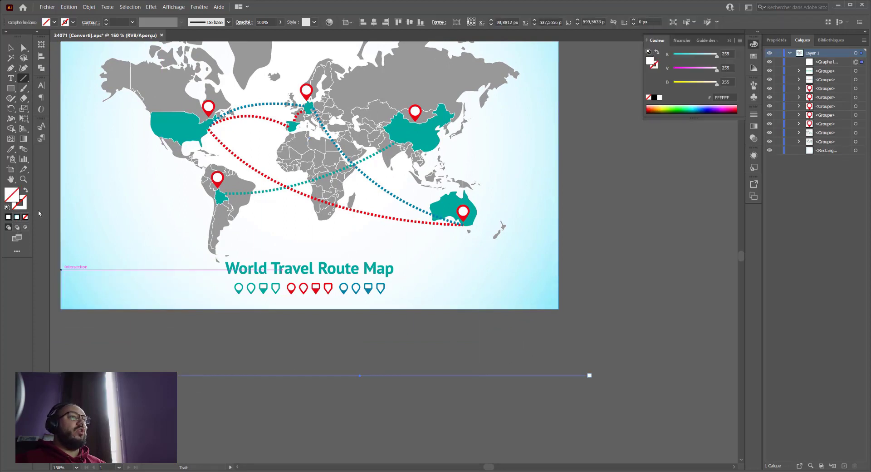
pyautogui.click(106, 20)
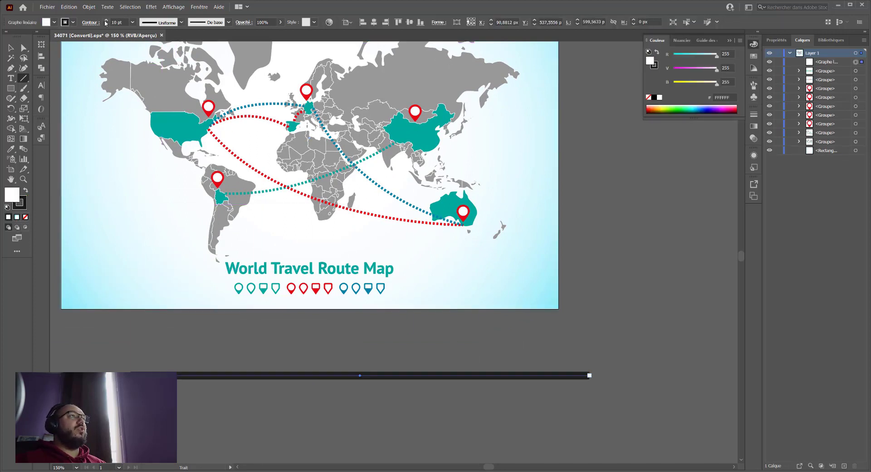
pyautogui.click(26, 189)
pyautogui.click(26, 217)
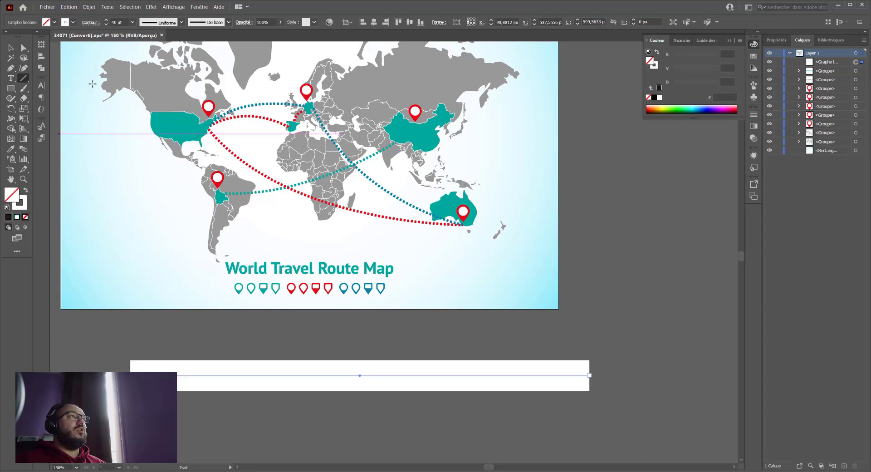
pyautogui.click(107, 24)
pyautogui.click(107, 24)
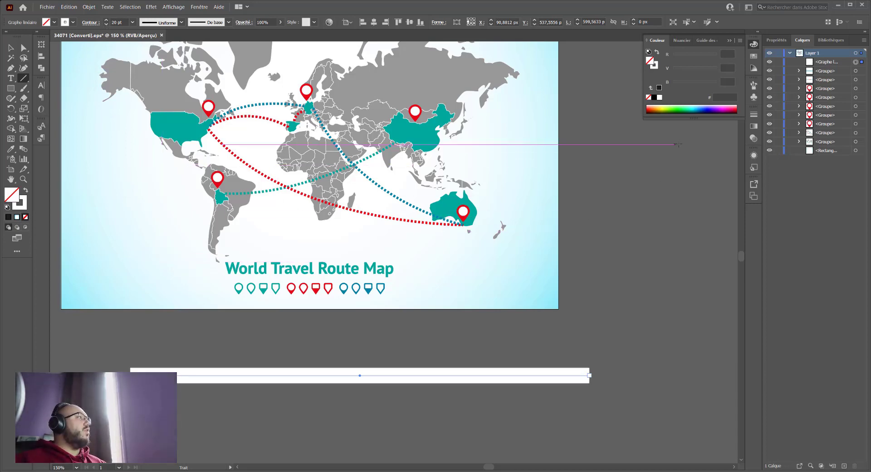
# - Draw three more lines: one diagonal and one nearly vertical beside the artboard, and one diagonal across its lower-right corner area
pyautogui.moveTo(676, 144); pyautogui.dragTo(599, 255)
pyautogui.moveTo(693, 336); pyautogui.dragTo(697, 452)
pyautogui.moveTo(537, 255); pyautogui.dragTo(428, 313)
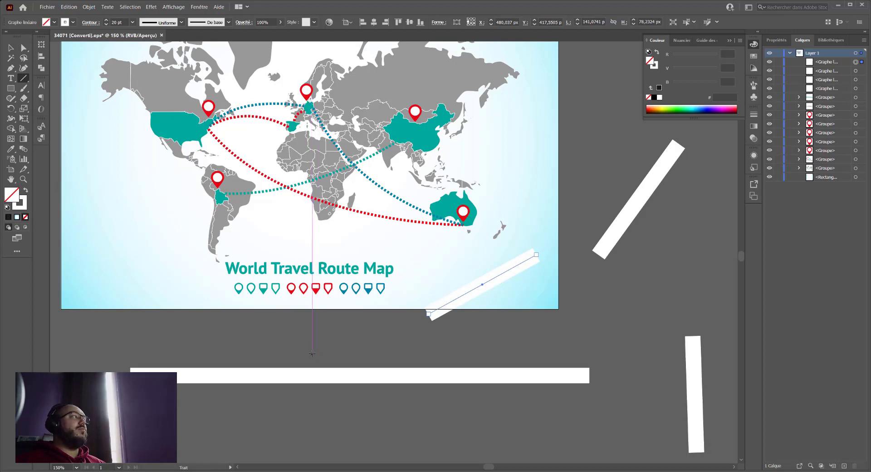
# - Extend the selection to all objects with the identical stroke colour (Couleur de contour), and drop the selection
pyautogui.click(137, 8)
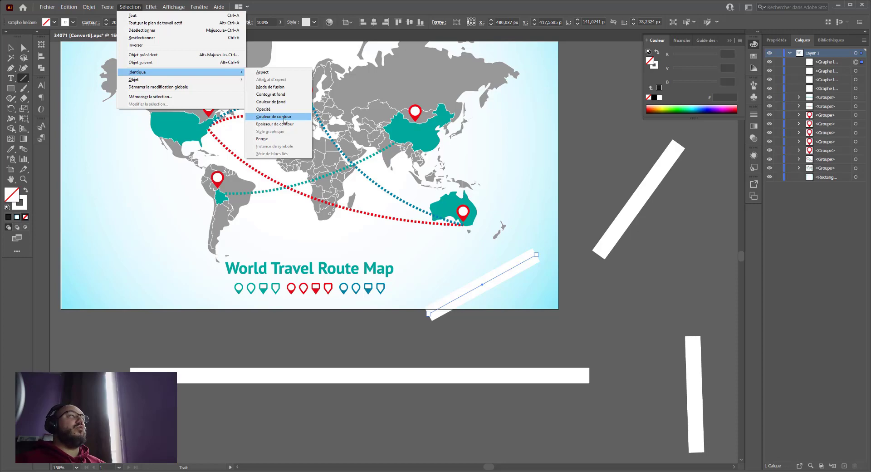
pyautogui.click(285, 118)
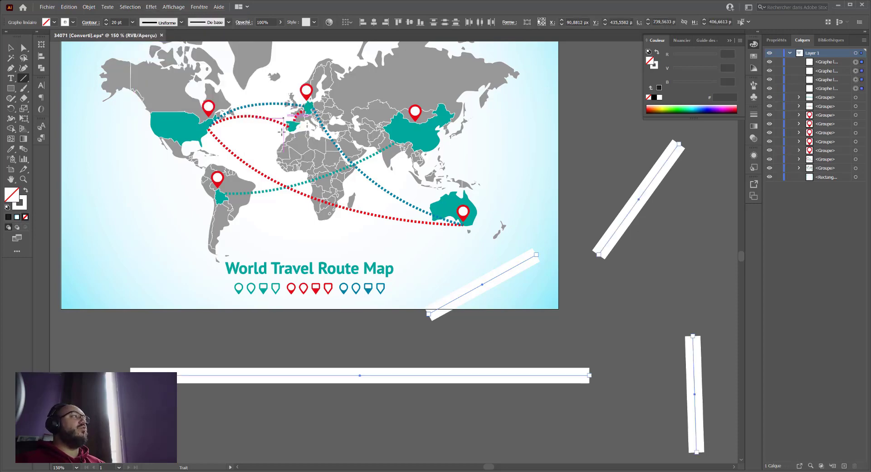
pyautogui.click(130, 8)
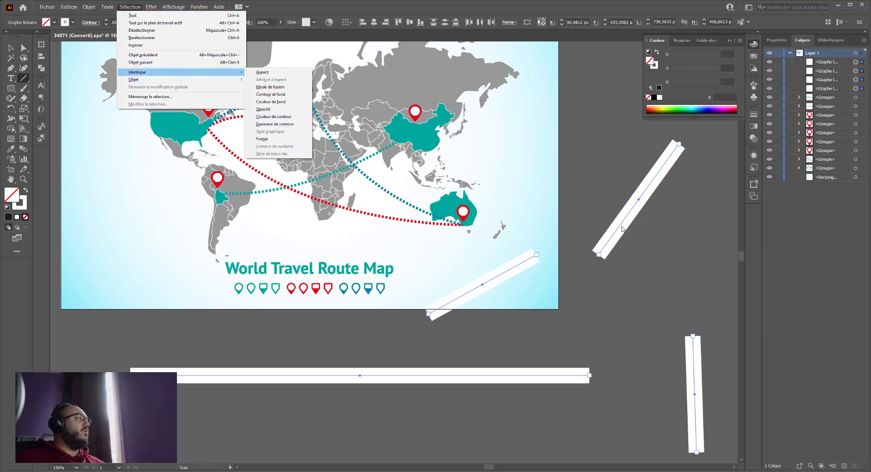
pyautogui.click(662, 278)
pyautogui.click(662, 279)
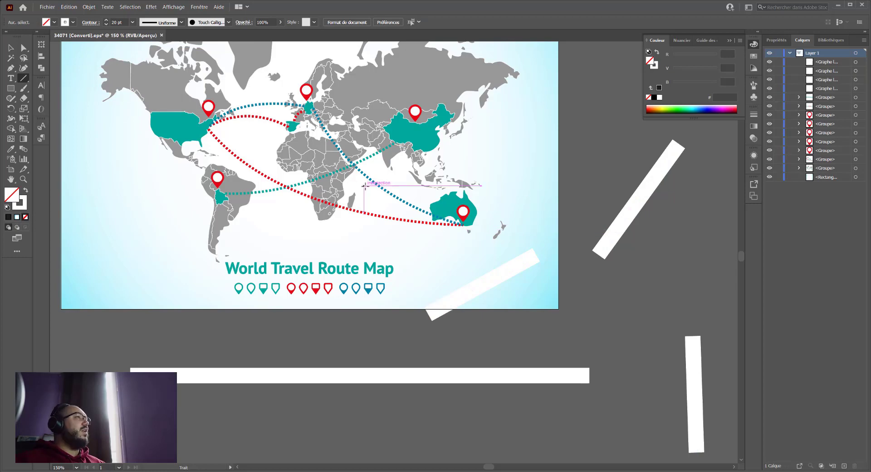
# - Set the stroke weight of the diagonal line crossing the artboard's lower edge to 40 pt
pyautogui.keyDown('ctrl'); pyautogui.click(454, 299); pyautogui.keyUp('ctrl')
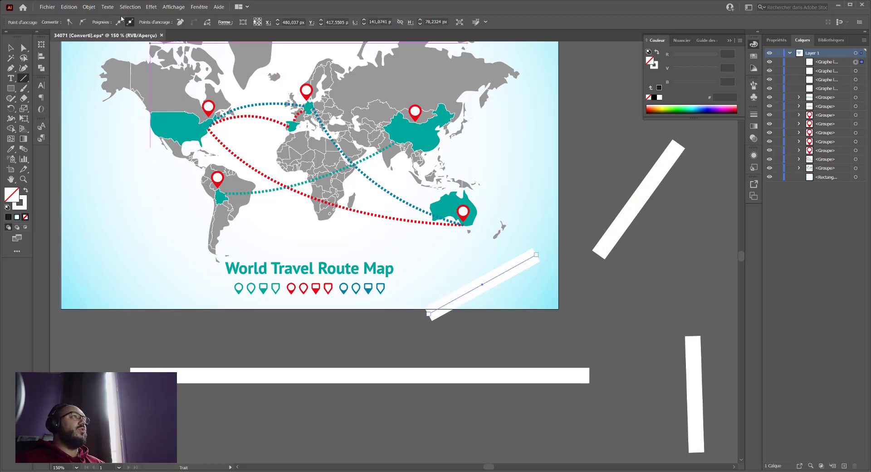
pyautogui.click(8, 47)
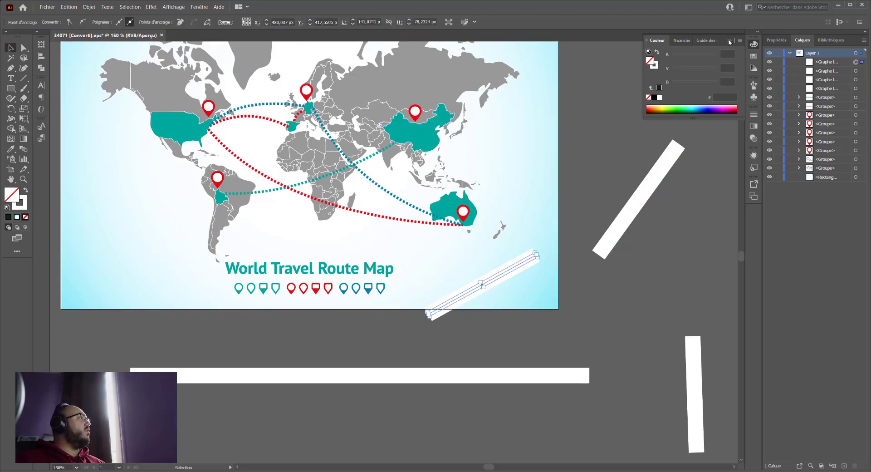
pyautogui.click(774, 40)
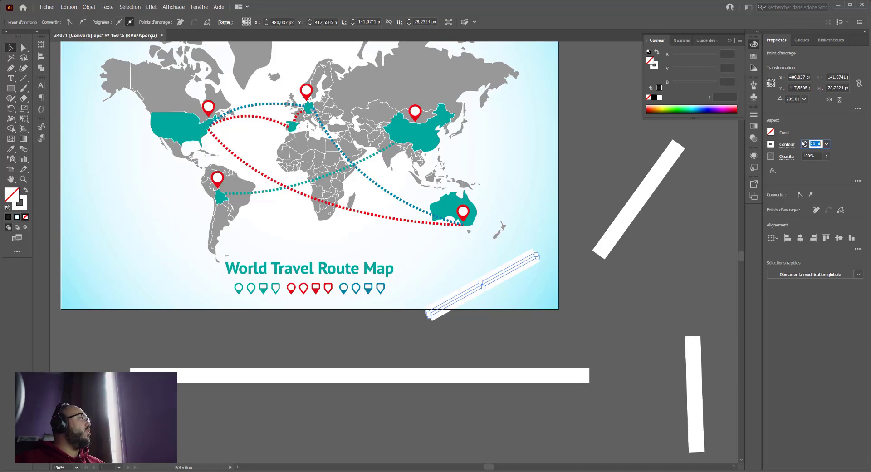
pyautogui.write('40')
pyautogui.press('Return')
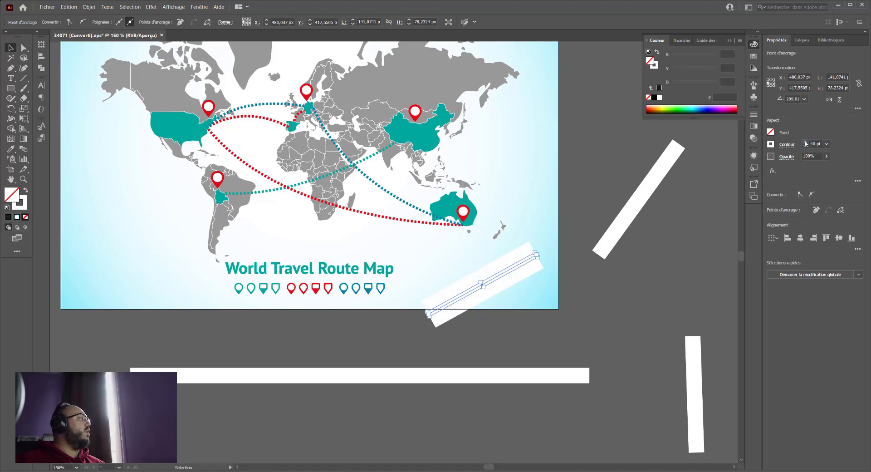
# - Select the diagonal line beside the artboard and extend the selection to all objects with the identical stroke weight (Epaisseur de contour)
pyautogui.click(633, 209)
pyautogui.click(633, 209)
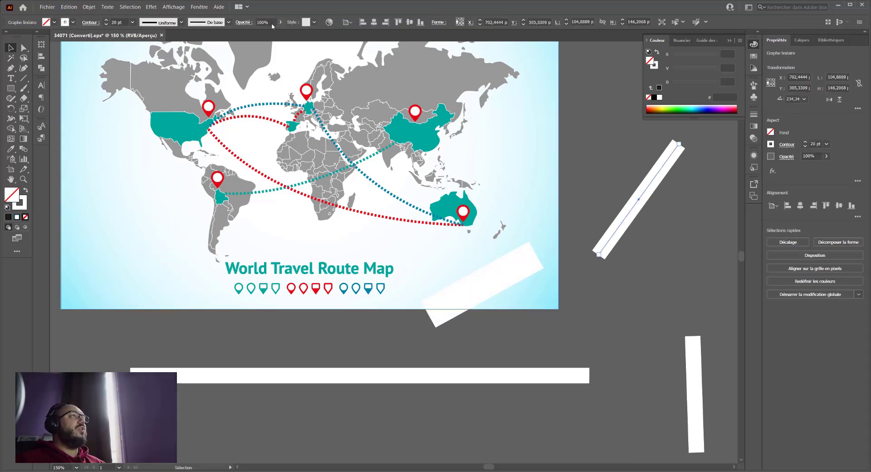
pyautogui.click(130, 8)
pyautogui.moveTo(218, 72)
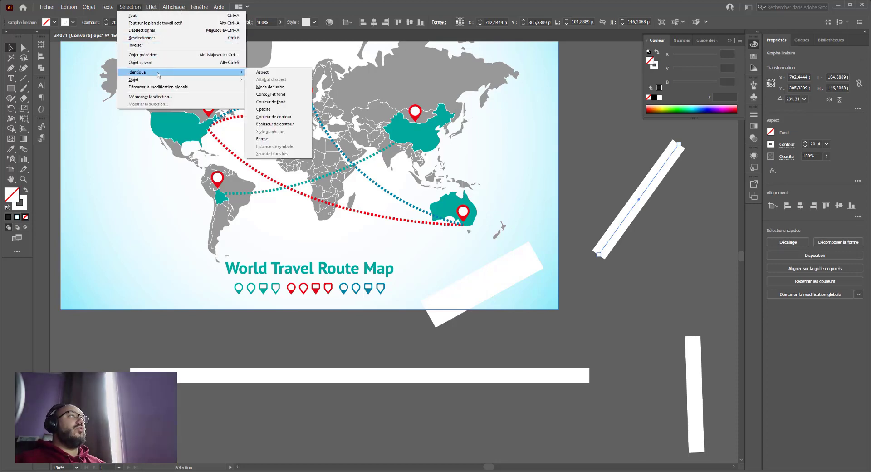
pyautogui.click(297, 127)
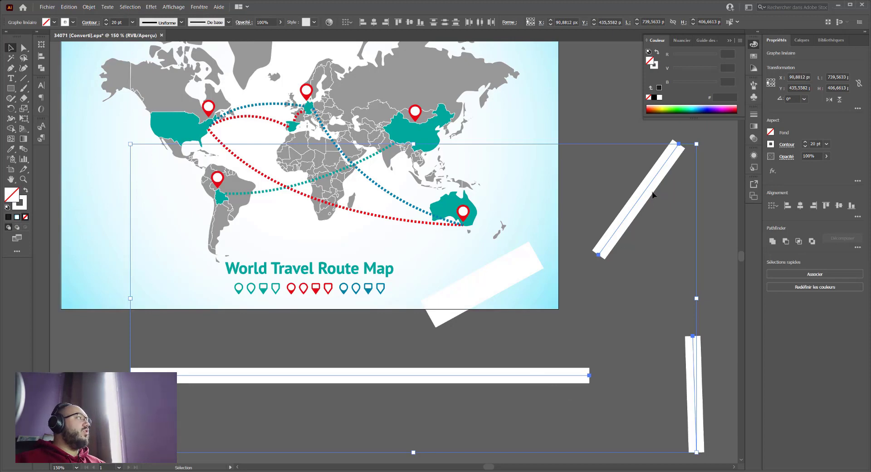
# - Delete the four white lines on and around the artboard
pyautogui.click(443, 310)
pyautogui.press('Delete')
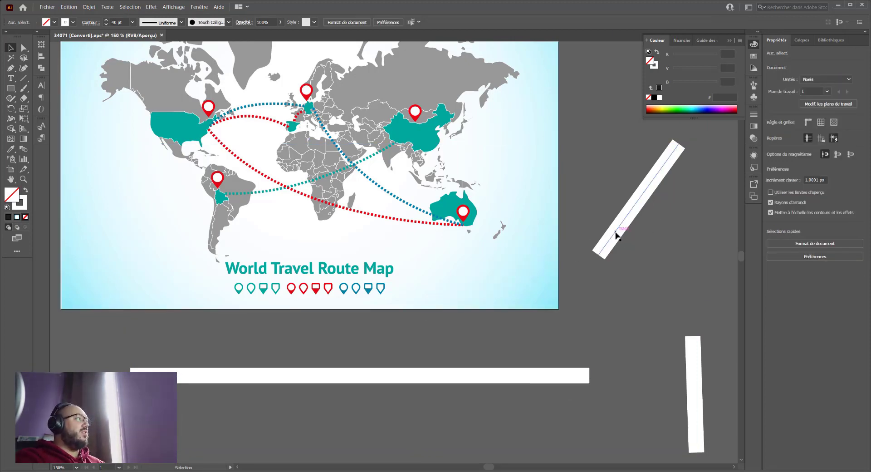
pyautogui.press('Delete')
pyautogui.click(694, 363)
pyautogui.press('Delete')
pyautogui.click(556, 375)
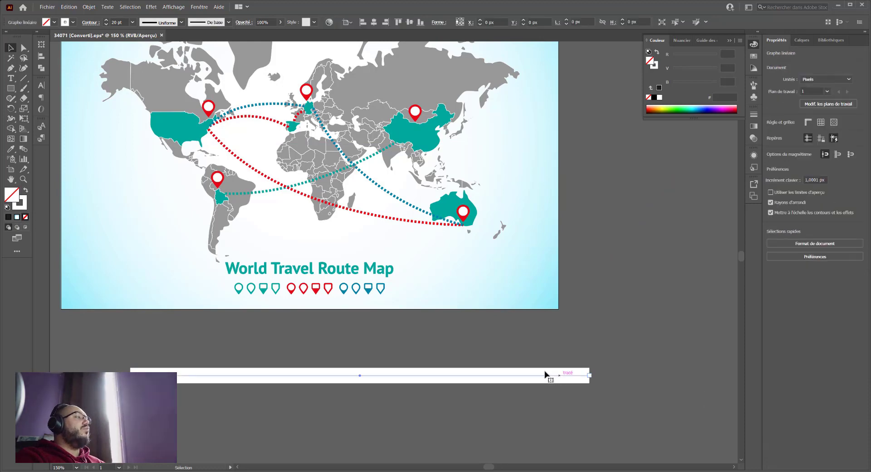
pyautogui.press('Delete')
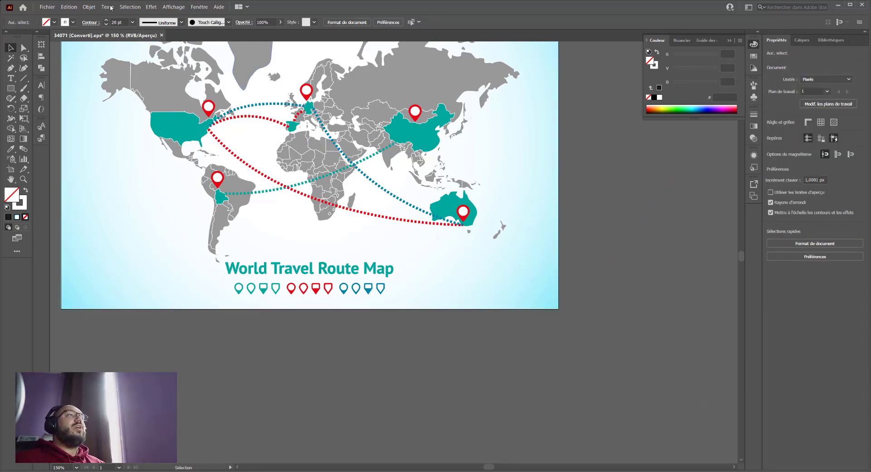
# - Review the options for selecting identical objects, both with nothing selected and with the South American pin selected
pyautogui.click(130, 7)
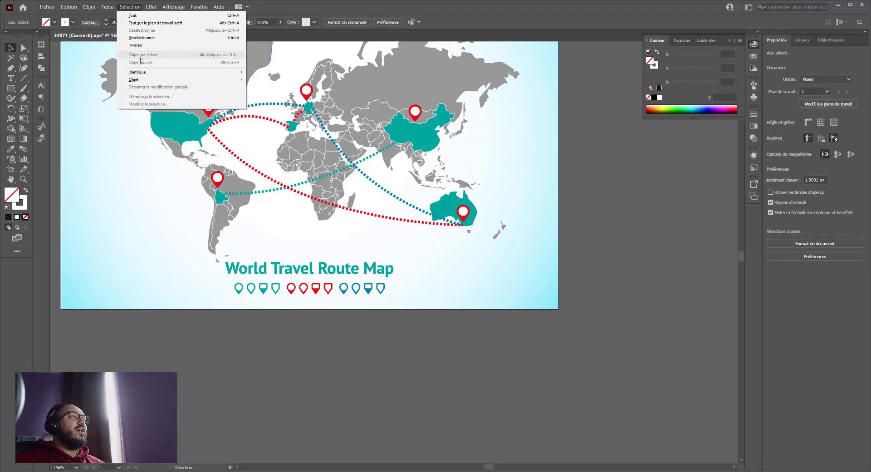
pyautogui.moveTo(182, 72)
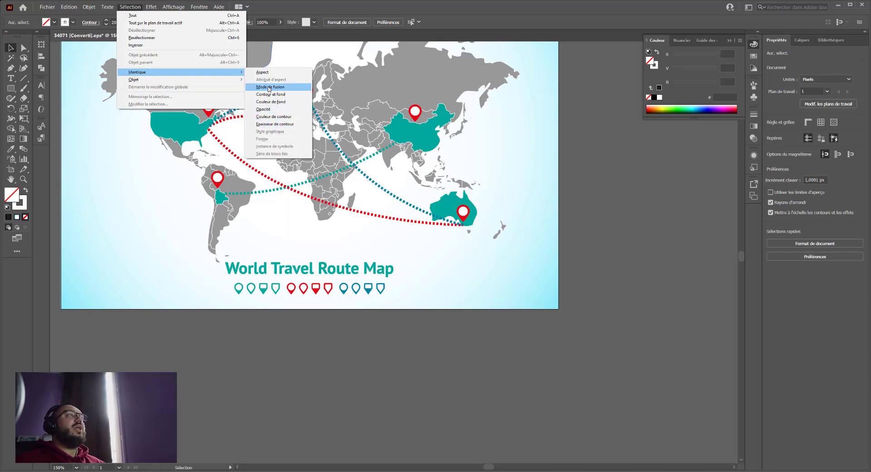
pyautogui.click(220, 179)
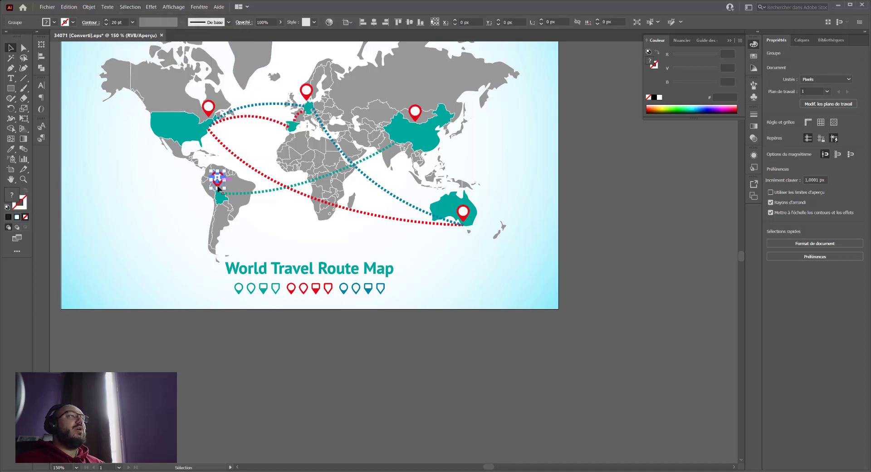
pyautogui.click(151, 6)
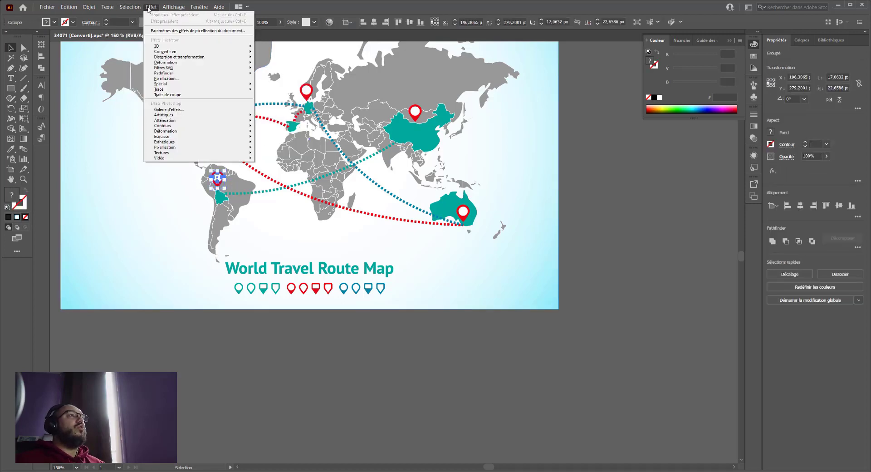
pyautogui.moveTo(130, 7)
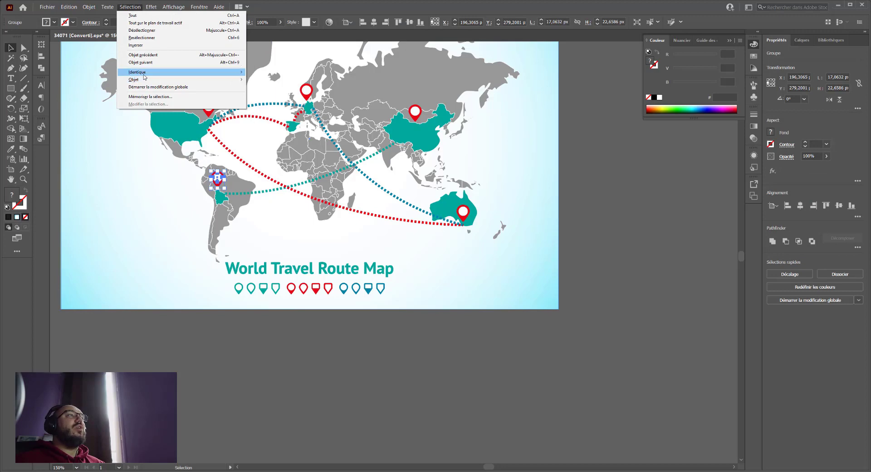
pyautogui.moveTo(168, 72)
pyautogui.click(129, 202)
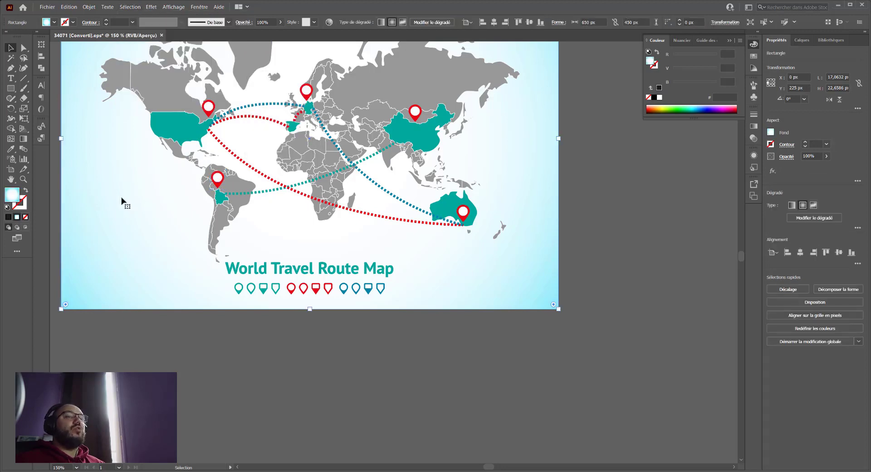
# - Deselect the background rectangle and bring the whole map into view at 100%
pyautogui.scroll(2, 137, 213)
pyautogui.scroll(-4, 137, 207)
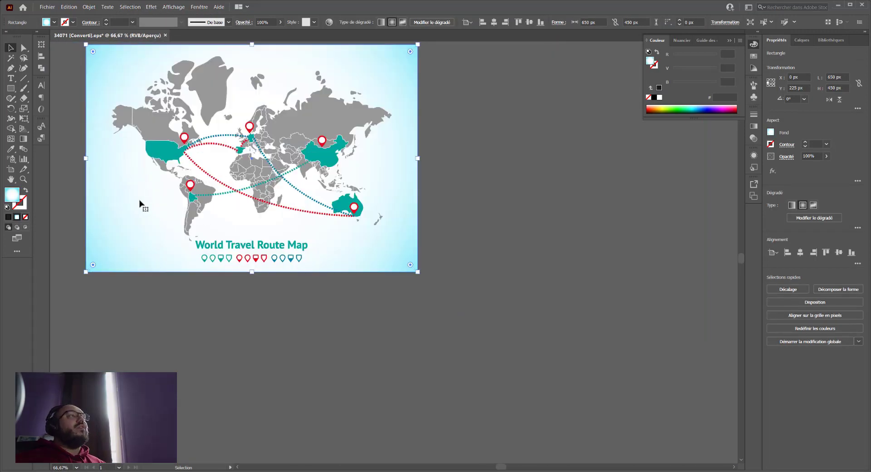
pyautogui.scroll(1, 448, 385)
pyautogui.scroll(-1, 421, 366)
pyautogui.press('space')
pyautogui.moveTo(287, 294); pyautogui.dragTo(367, 362)
pyautogui.click(303, 363)
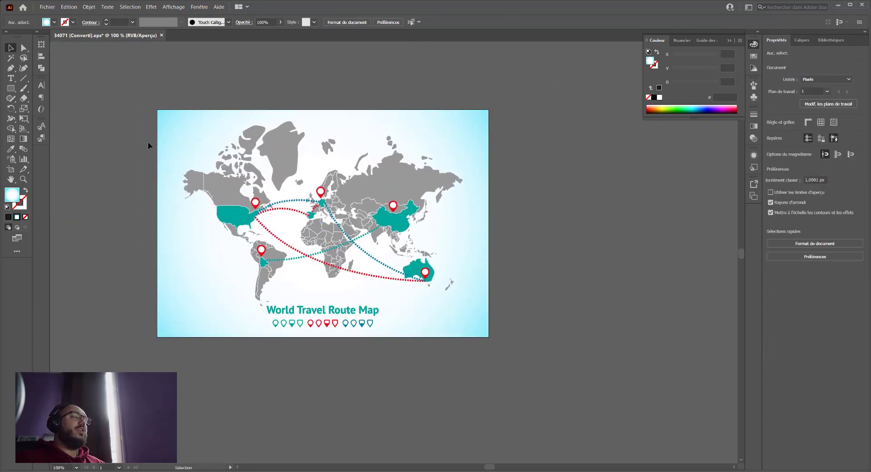
pyautogui.press('space')
pyautogui.moveTo(255, 98)
pyautogui.mouseDown()
pyautogui.moveTo(216, 99)
pyautogui.moveTo(247, 113)
pyautogui.moveTo(254, 102)
pyautogui.mouseUp()
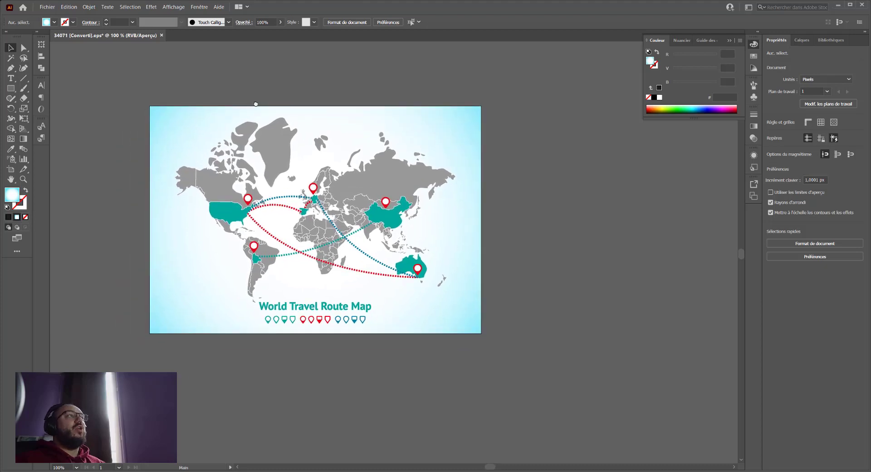